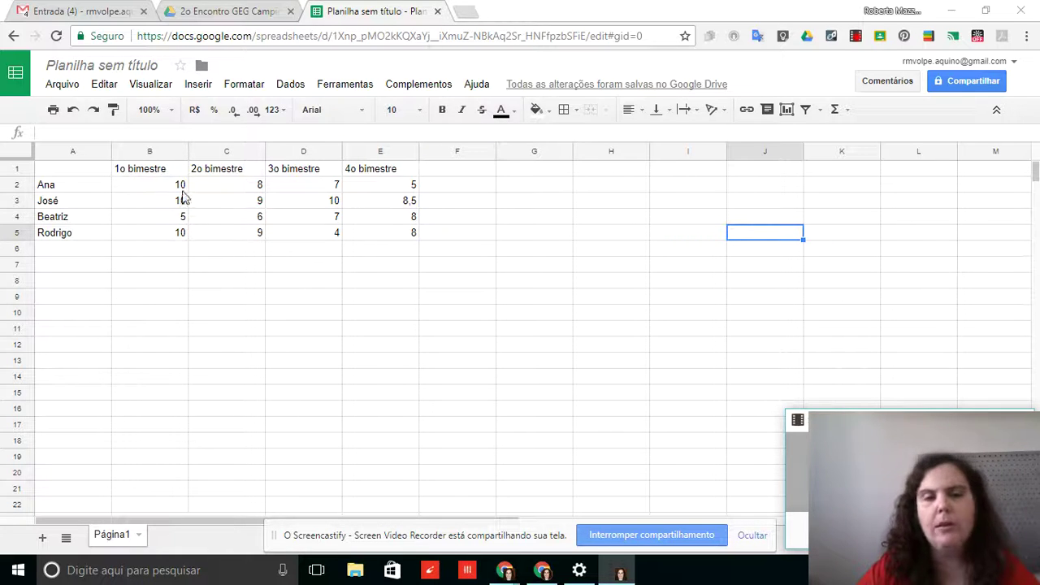
Calculate the first student's average of the four bimester grades in F2 using AVERAGE over B2:E2.
click(471, 186)
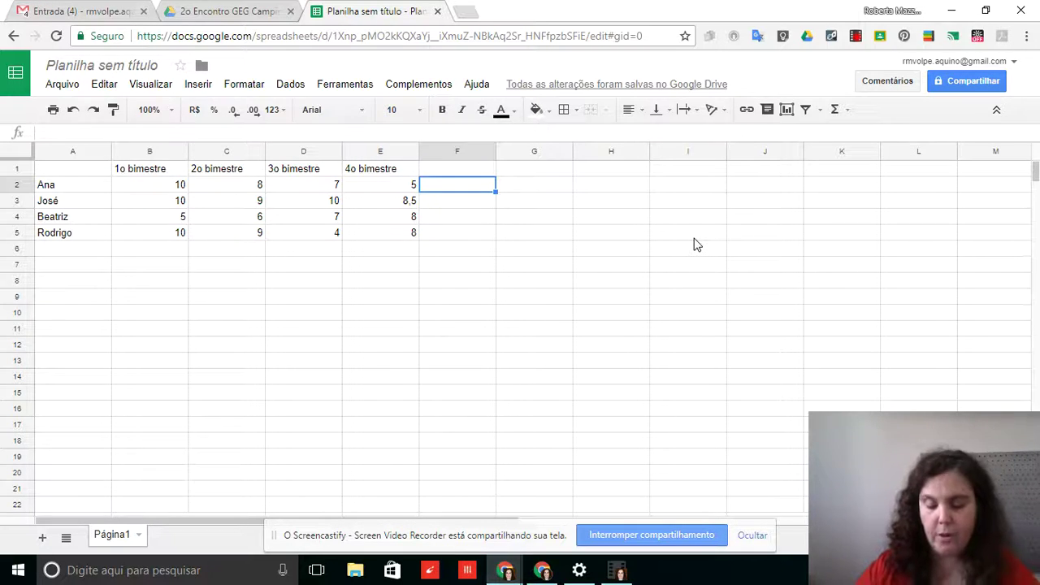
text(=)
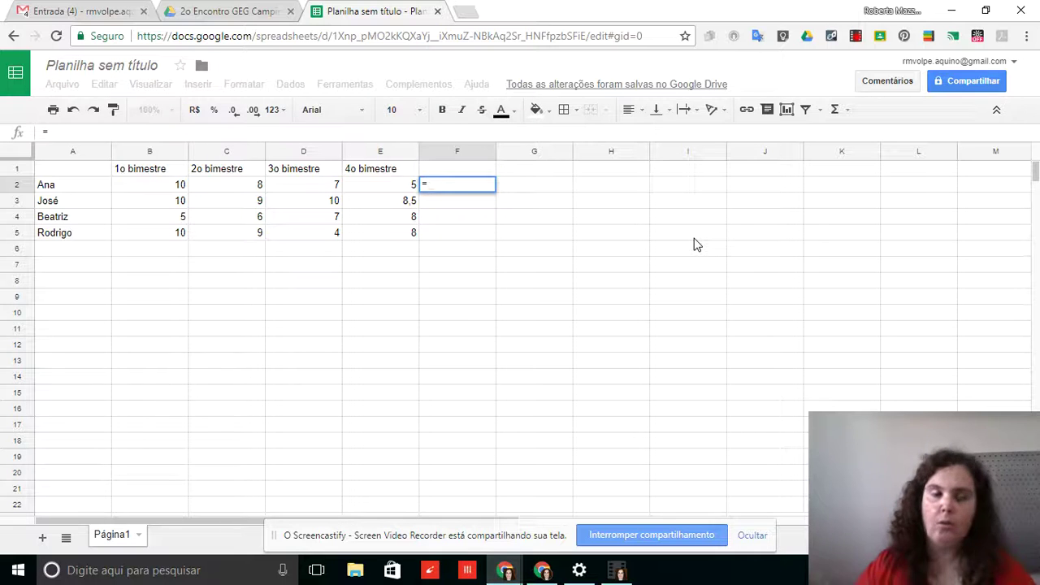
key(Escape)
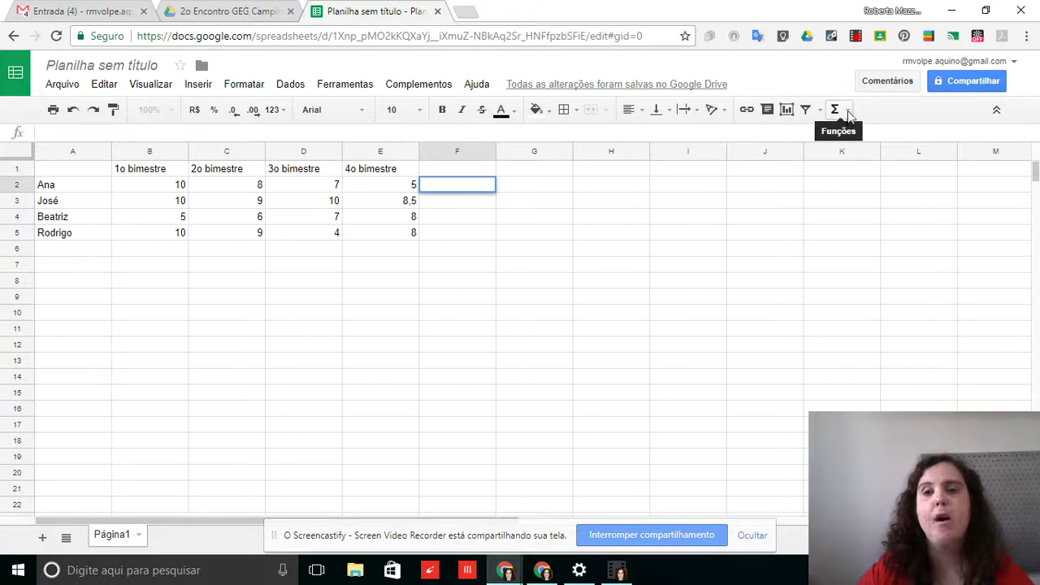
click(848, 111)
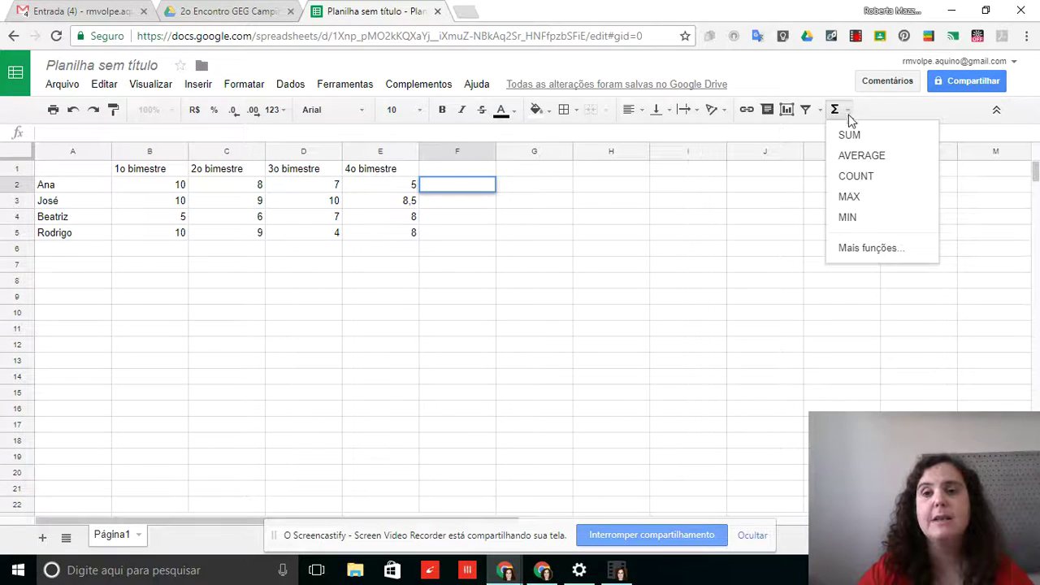
click(868, 157)
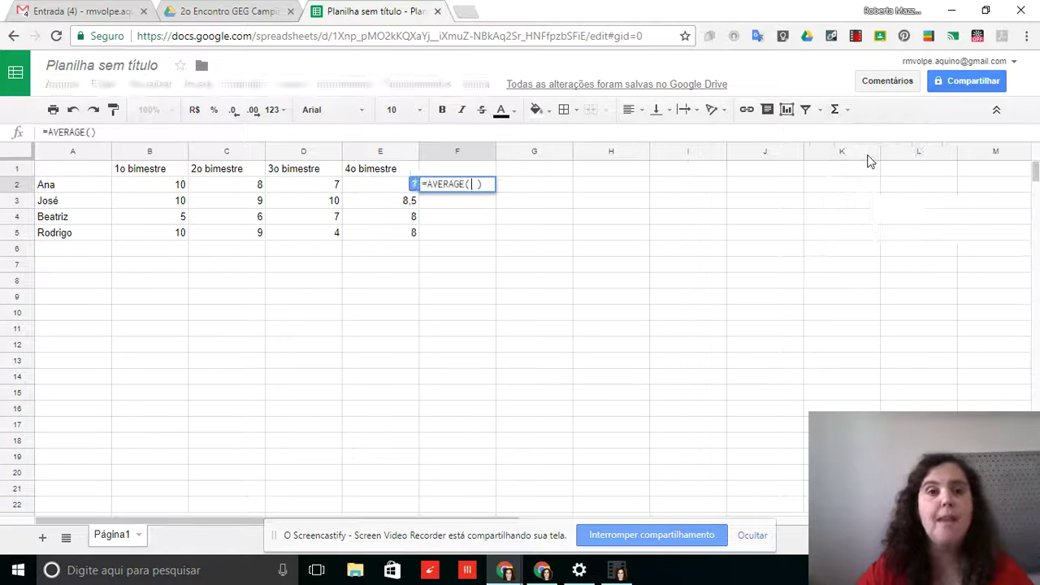
click(134, 186)
drag(182, 187, 362, 187)
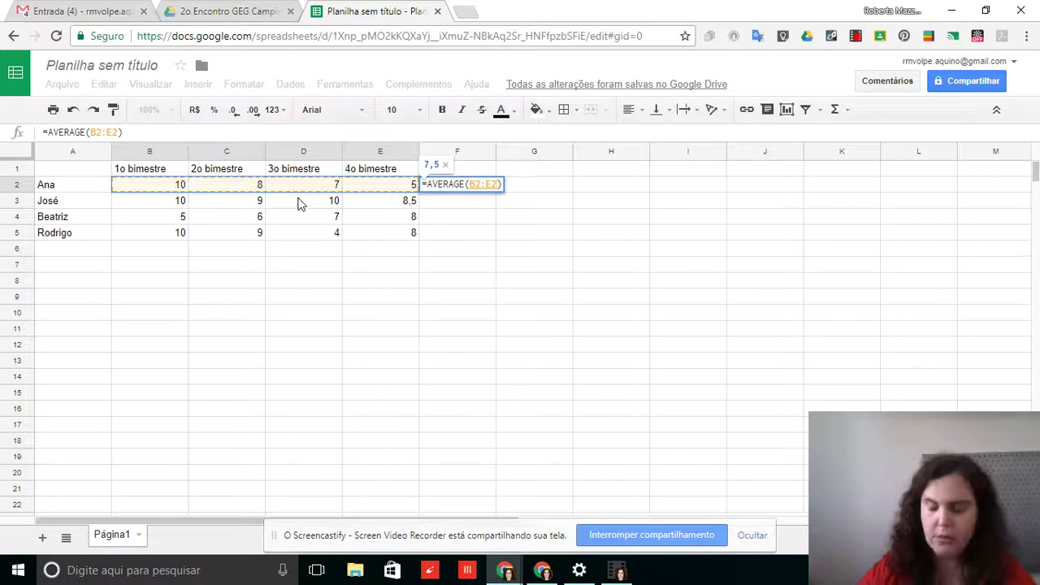
key(Return)
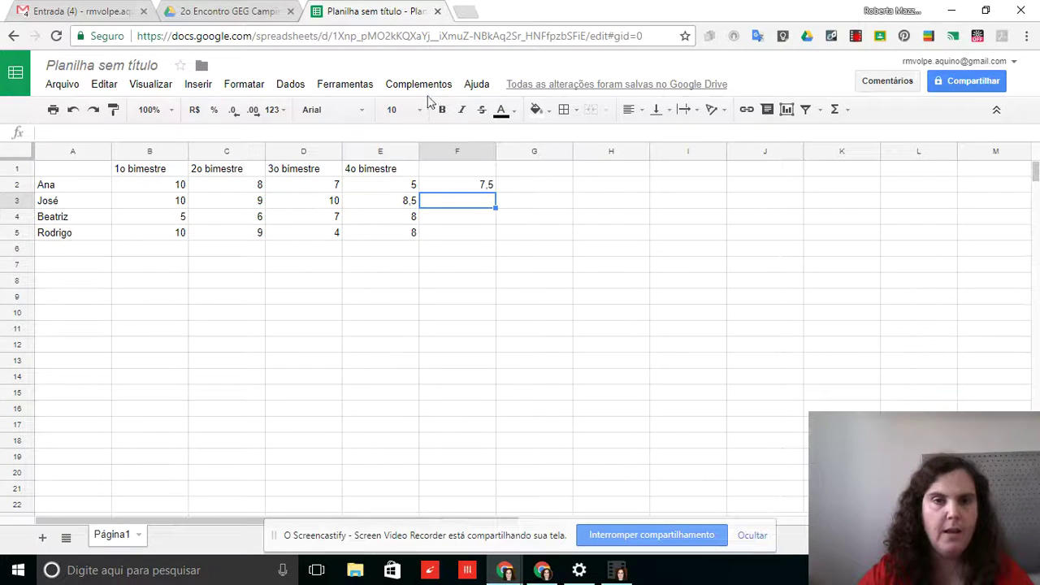
Copy the average formula from F2 into F3:F5 for the remaining students.
click(453, 185)
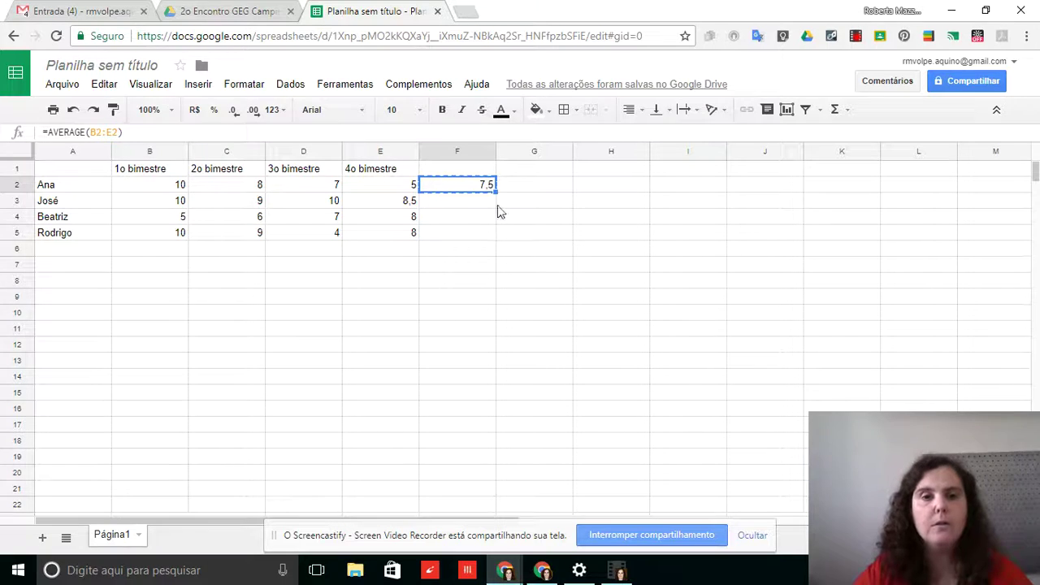
key(ctrl+c)
drag(471, 204, 469, 240)
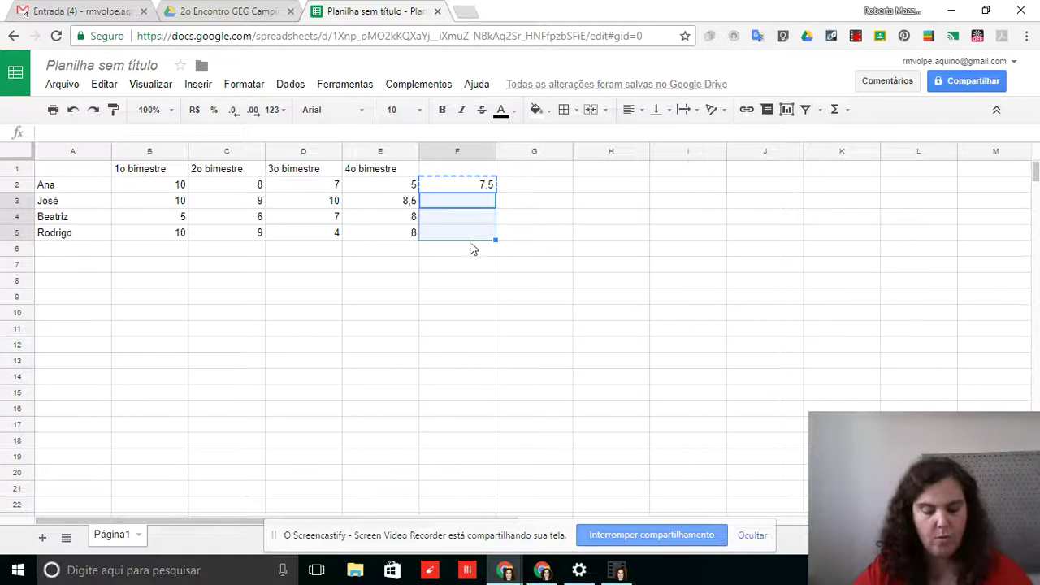
key(ctrl+v)
click(464, 266)
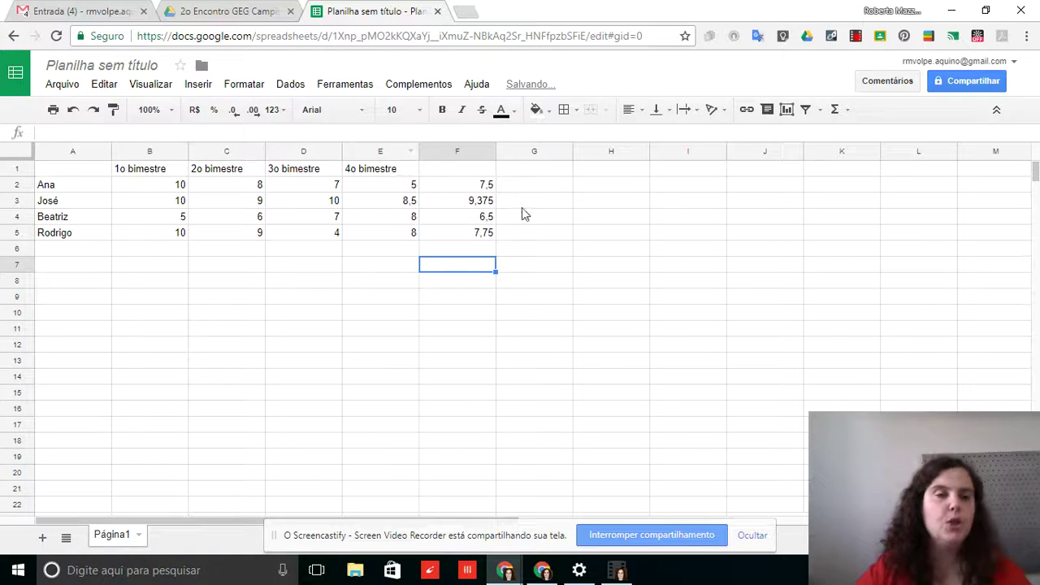
Make the students' averages in F2:F5 bold.
drag(443, 187, 441, 234)
click(439, 110)
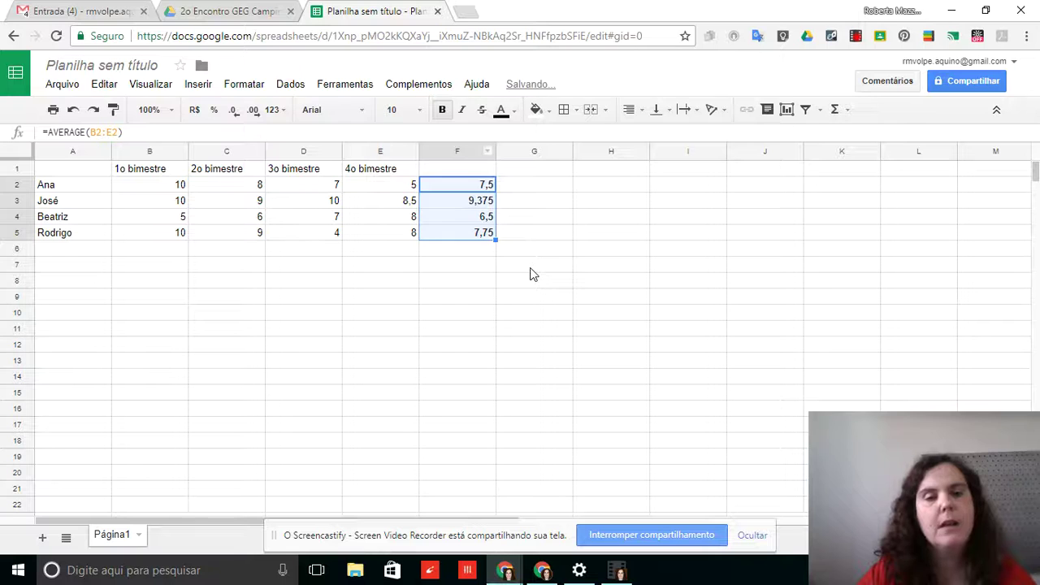
click(415, 268)
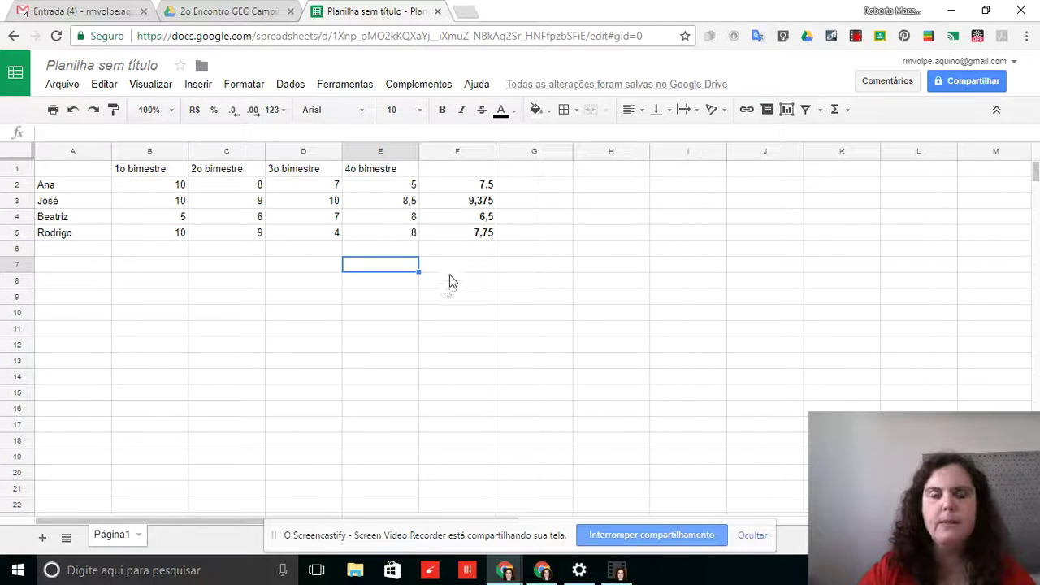
Rename the spreadsheet as "Modelo Planilhas".
click(89, 66)
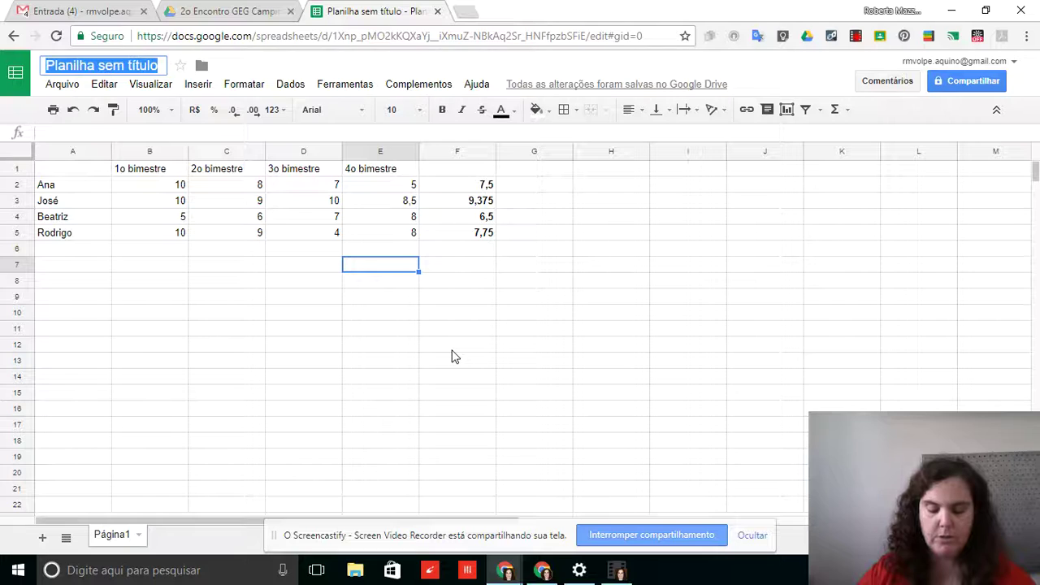
text(Modelo Planilhas)
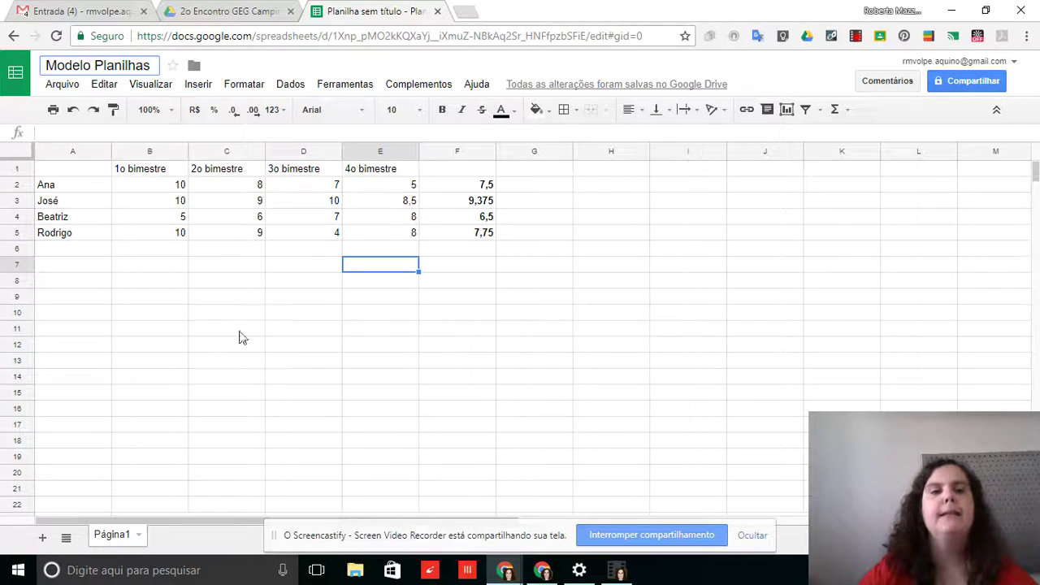
click(234, 281)
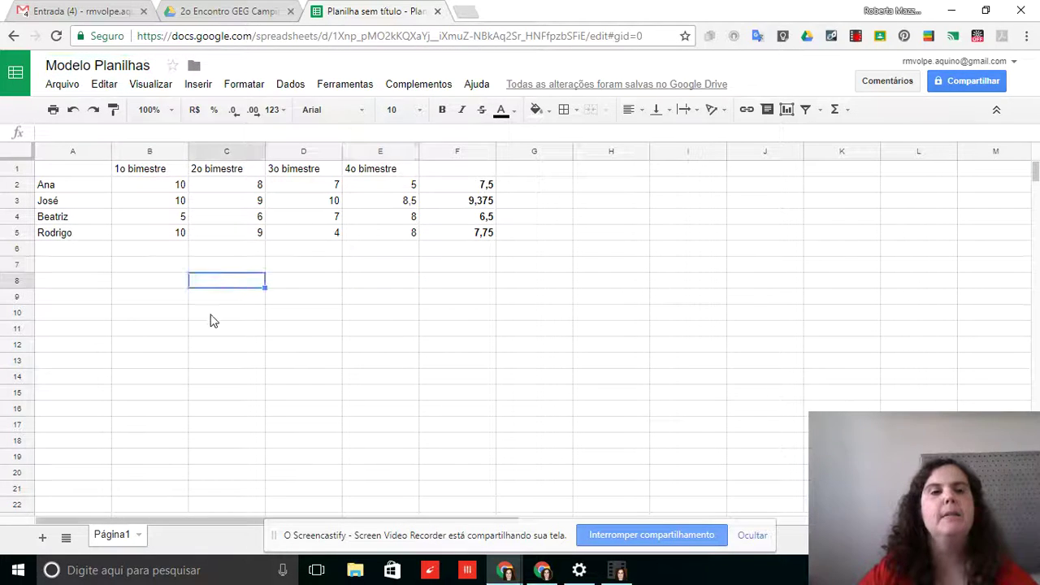
click(61, 84)
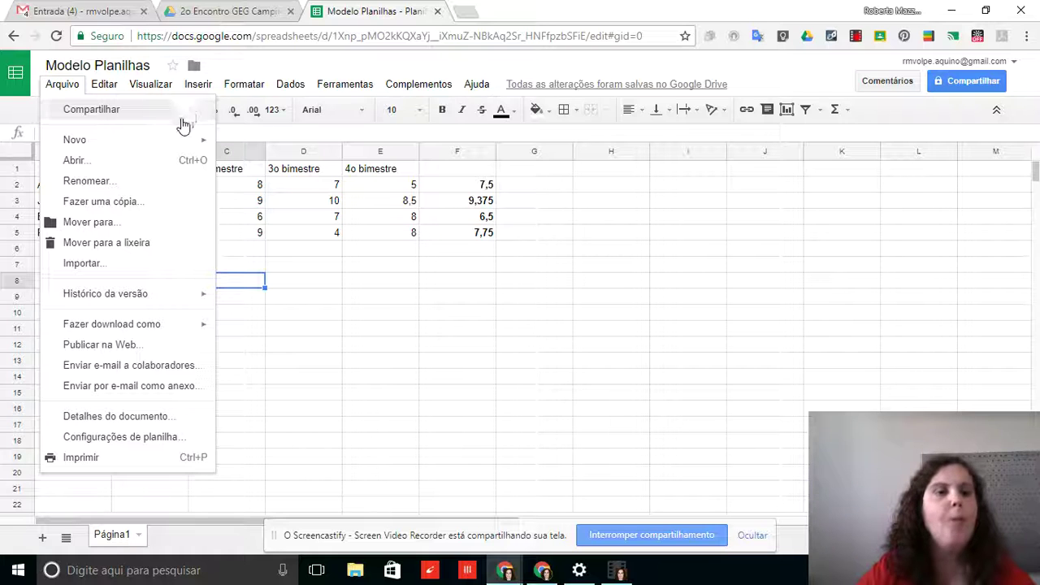
mouse_move(162, 142)
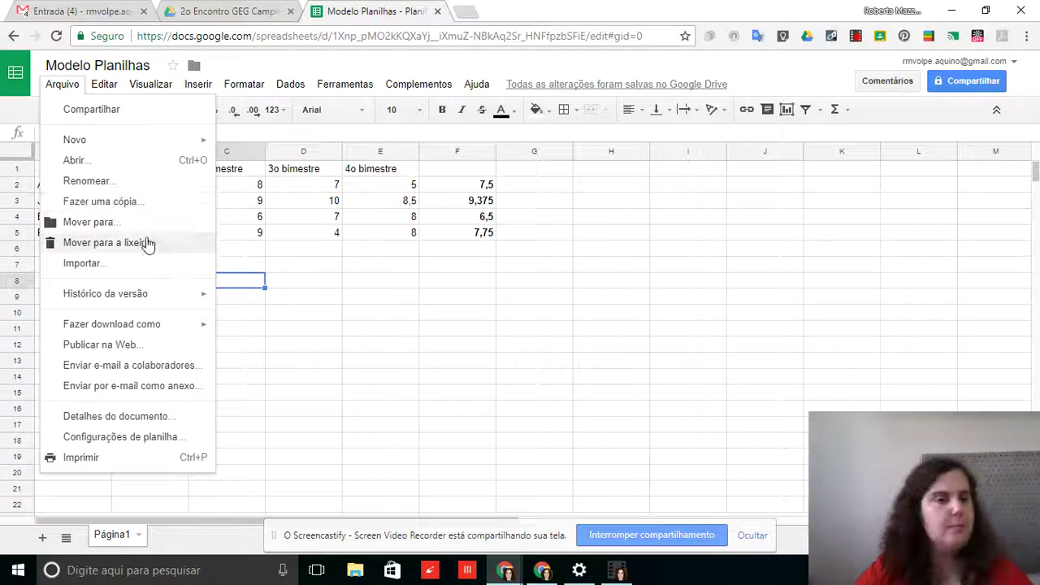
mouse_move(136, 302)
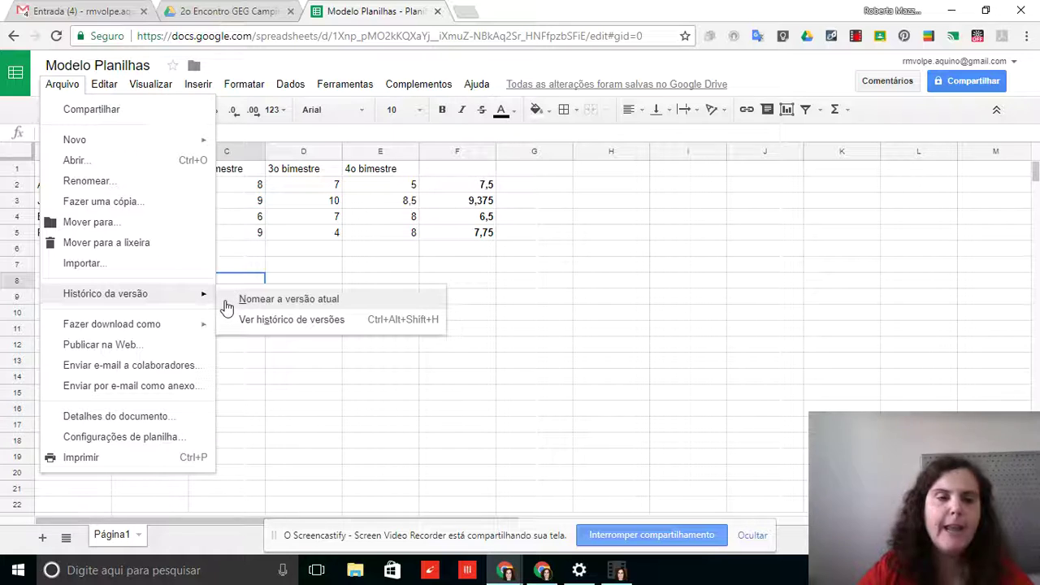
mouse_move(144, 329)
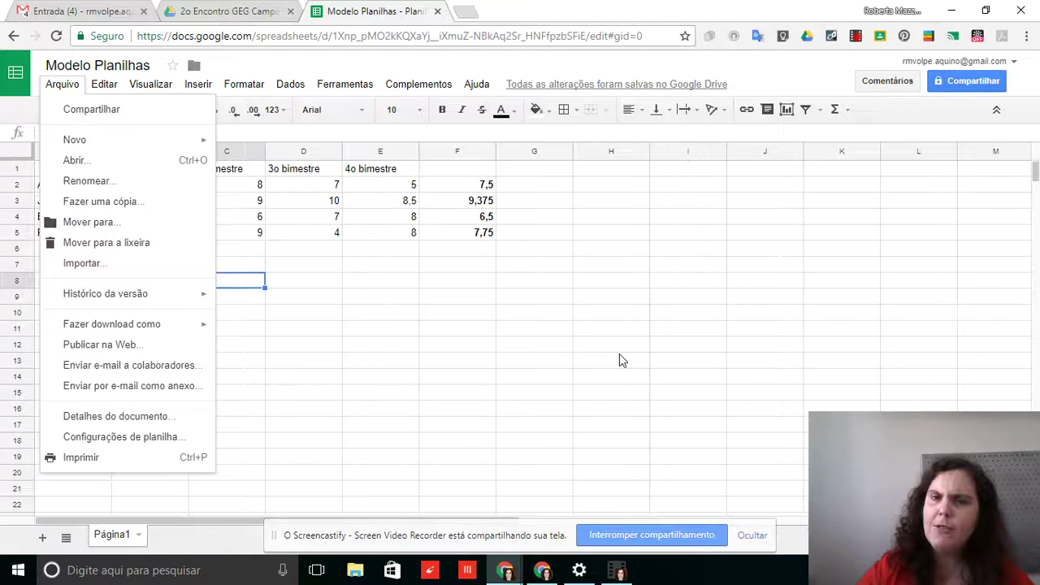
mouse_move(104, 87)
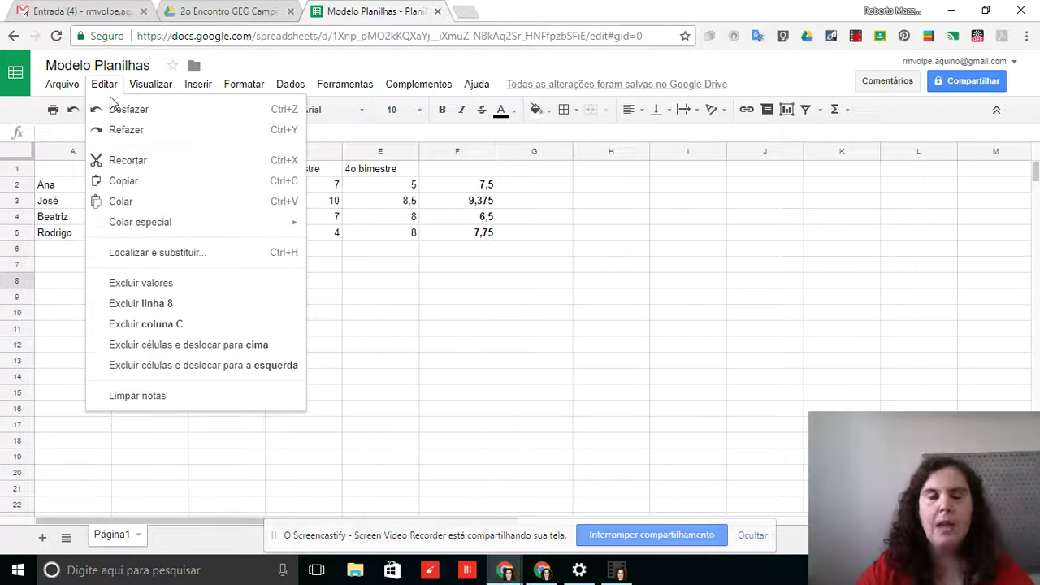
mouse_move(142, 87)
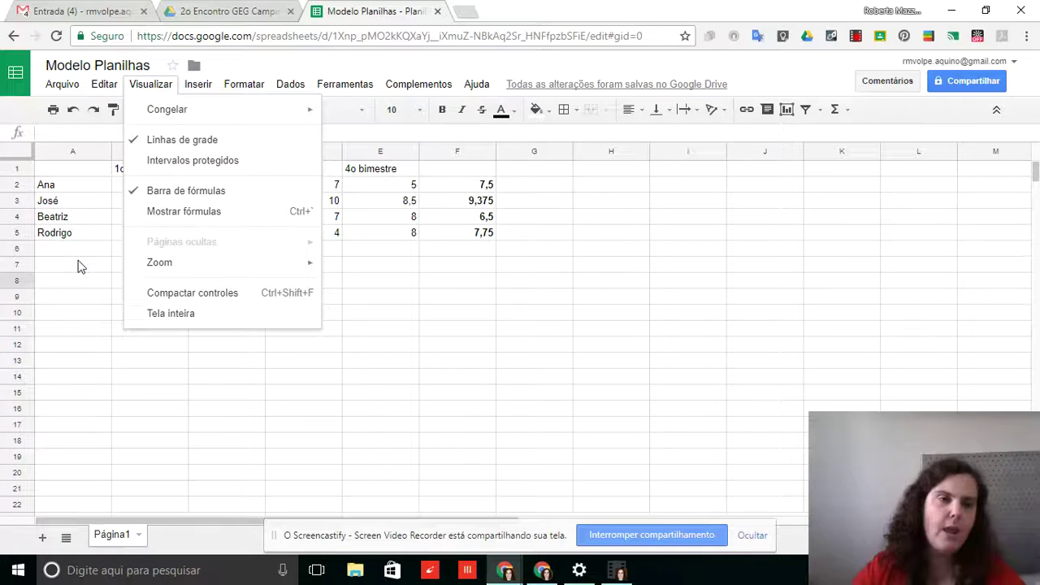
click(75, 288)
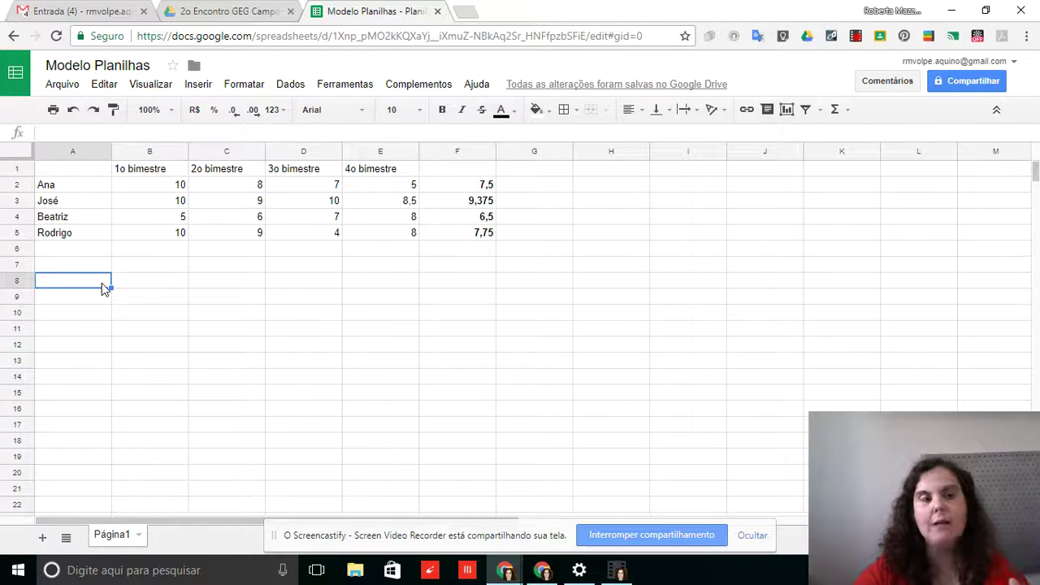
click(72, 151)
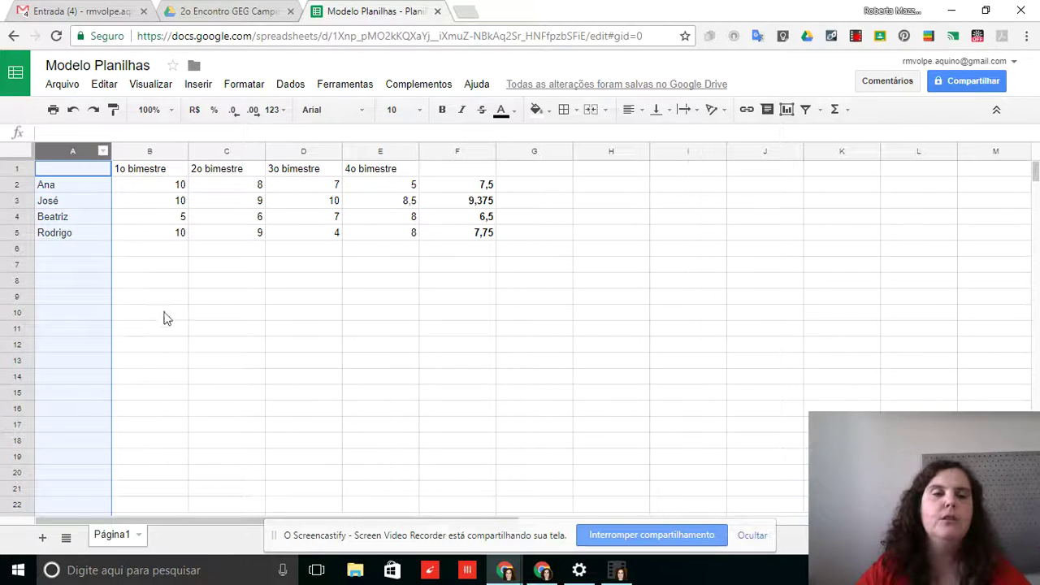
click(9, 167)
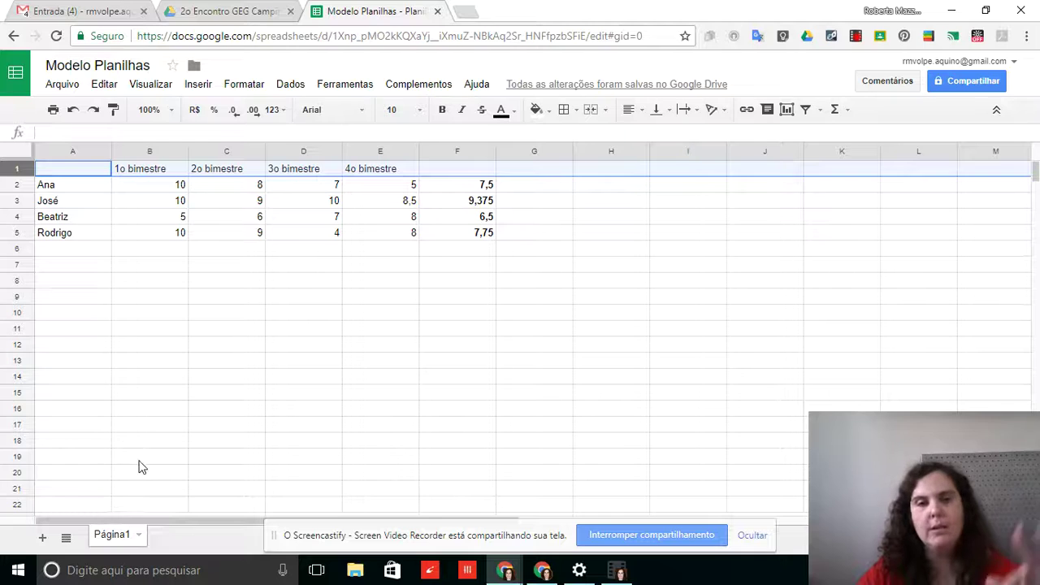
scroll(139, 465, down, 5)
scroll(139, 465, up, 5)
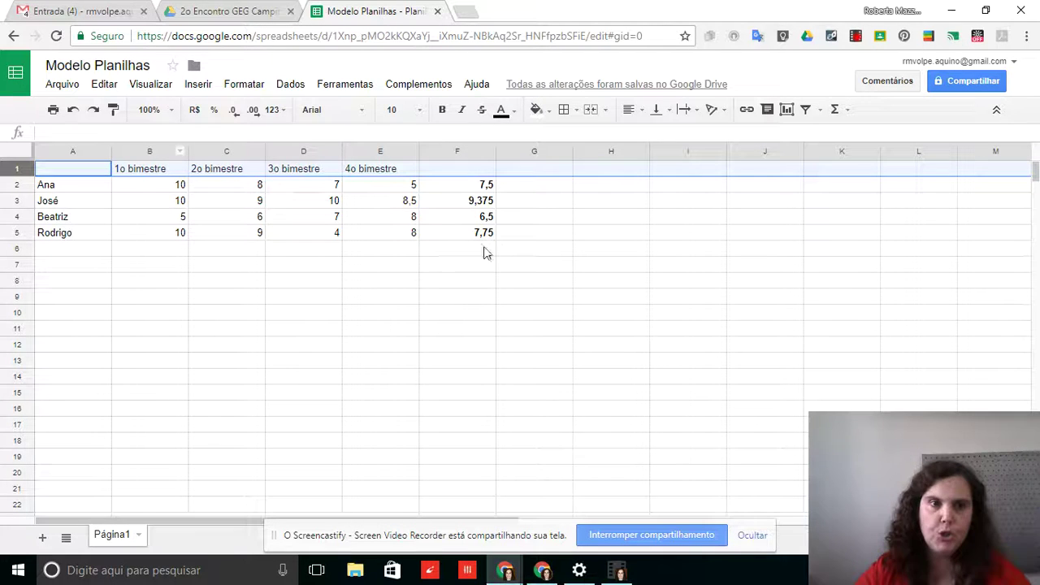
click(111, 88)
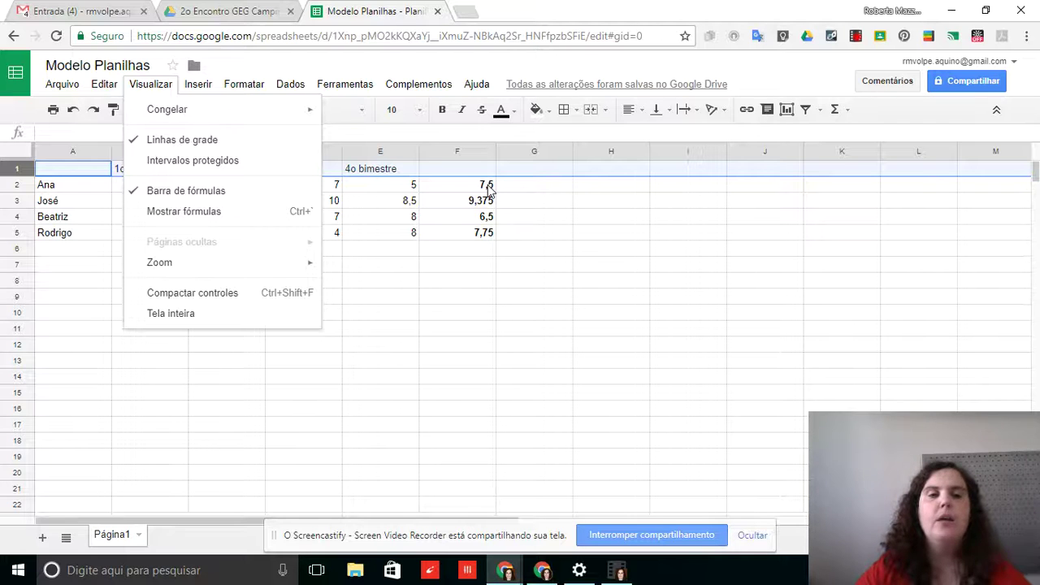
mouse_move(295, 271)
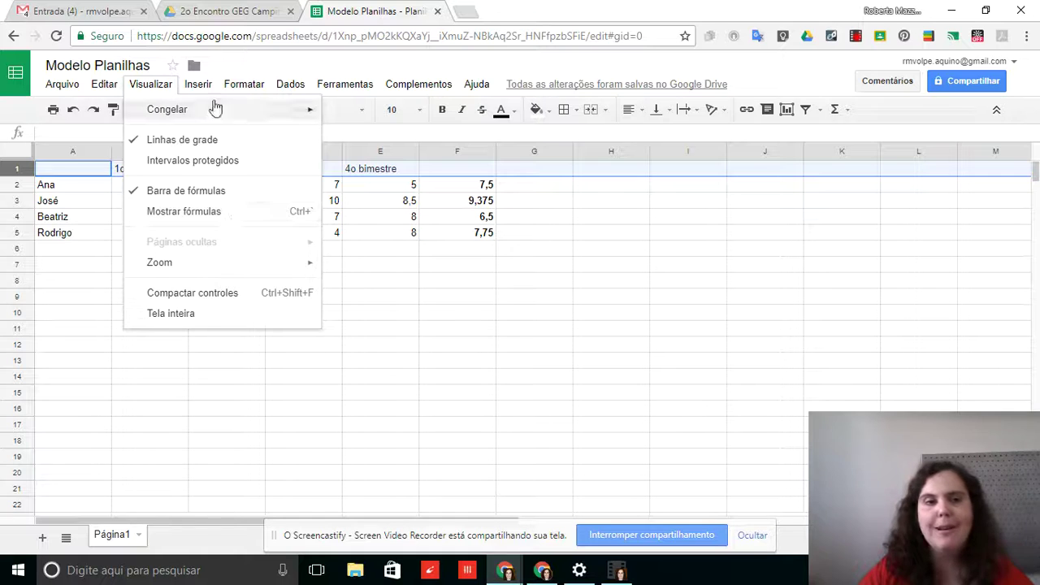
mouse_move(203, 89)
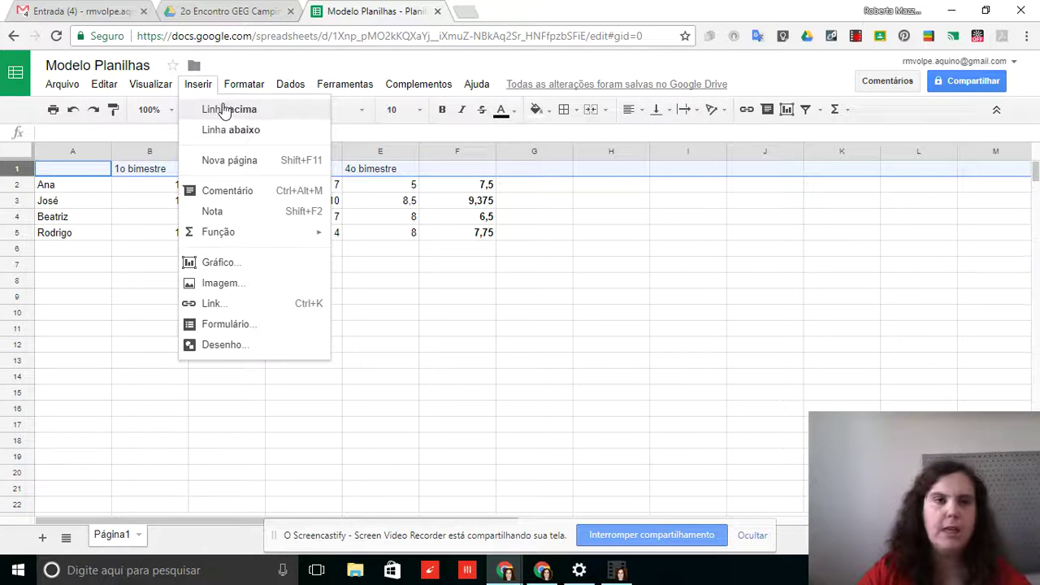
mouse_move(289, 84)
mouse_move(246, 92)
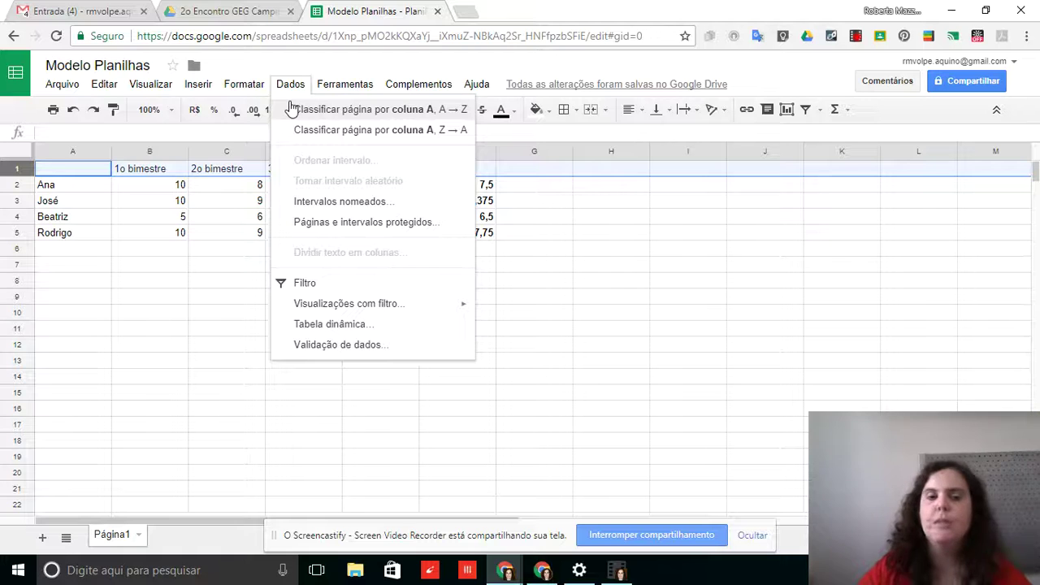
click(630, 286)
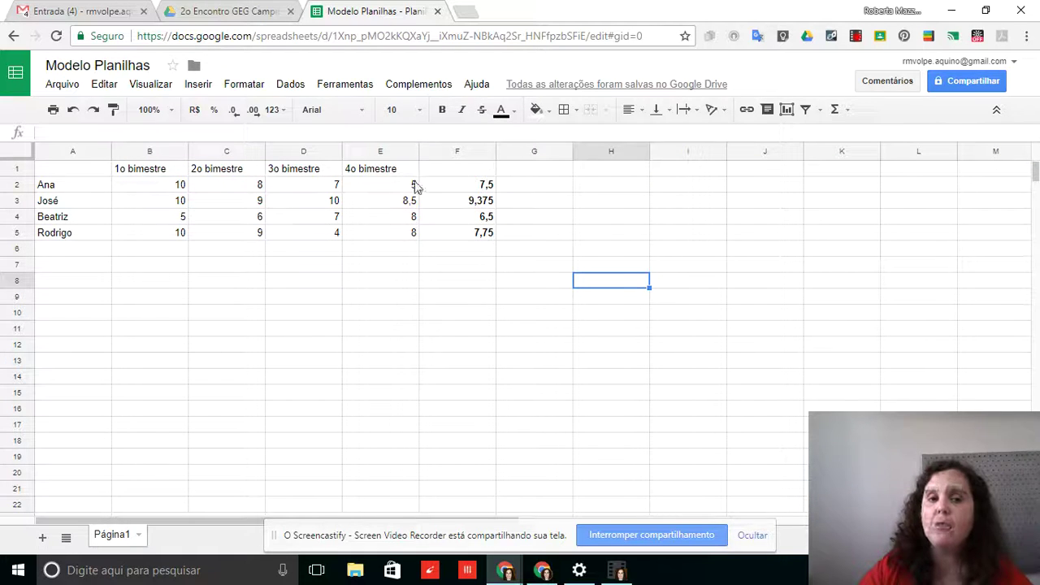
click(384, 172)
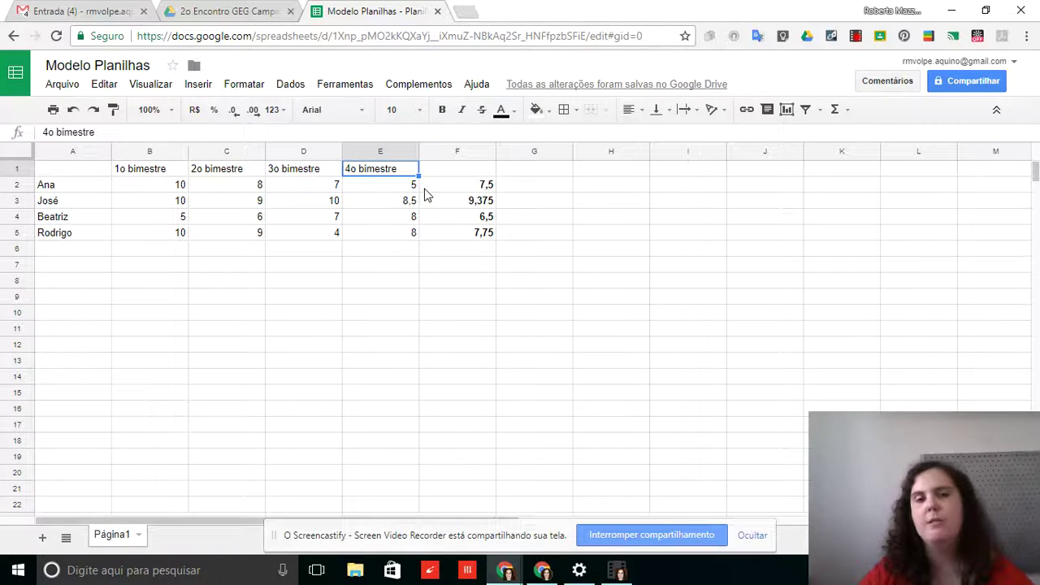
click(244, 86)
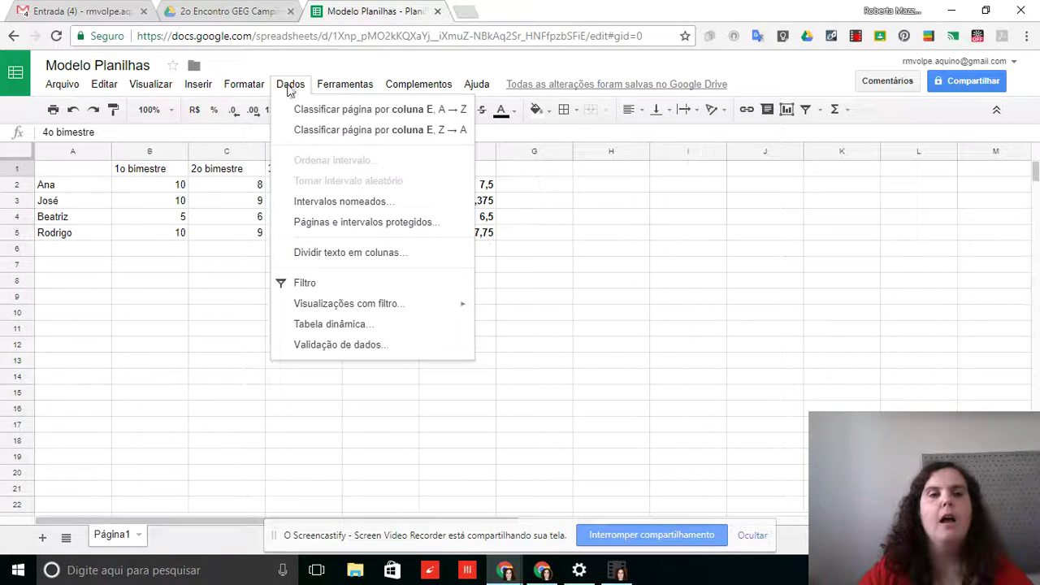
mouse_move(341, 88)
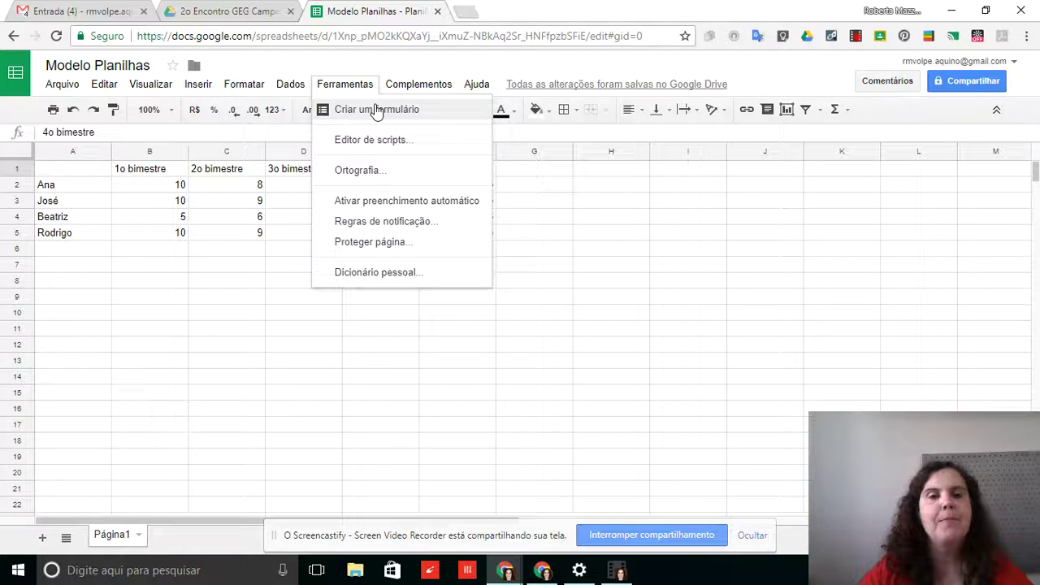
mouse_move(406, 81)
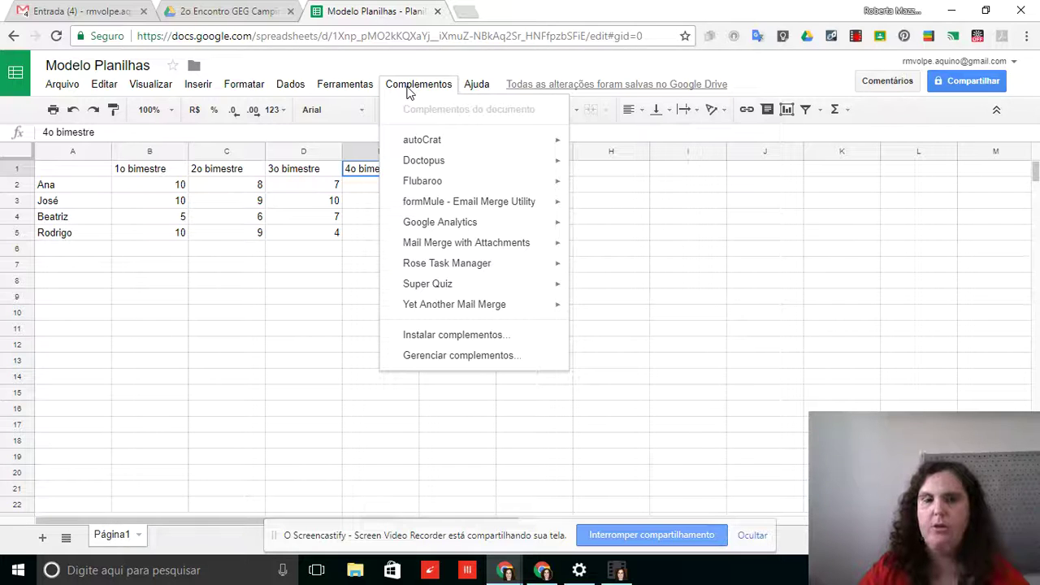
click(210, 288)
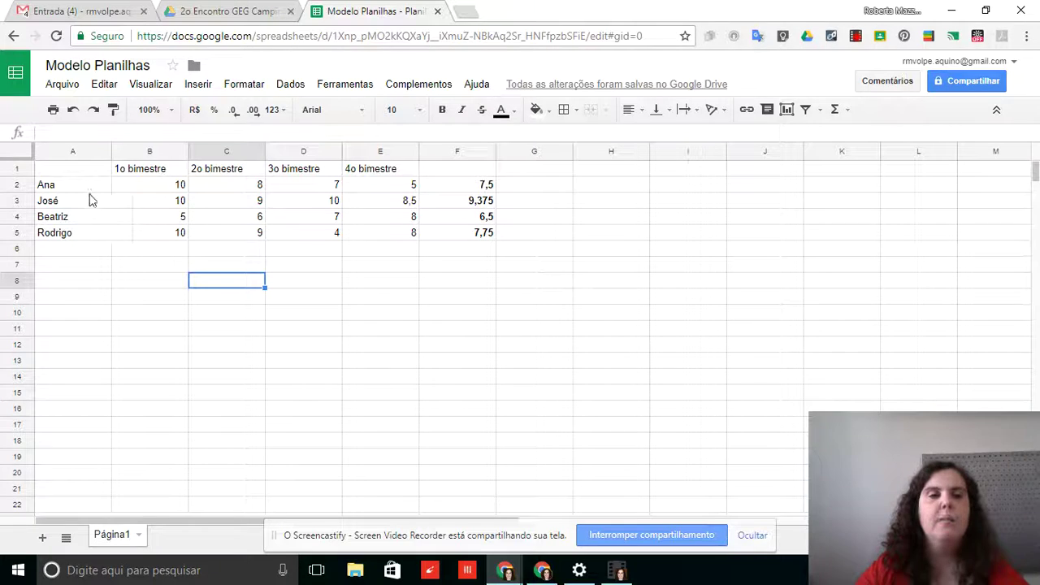
Insert a chart based on the students' grades and averages in A1:F5.
click(72, 169)
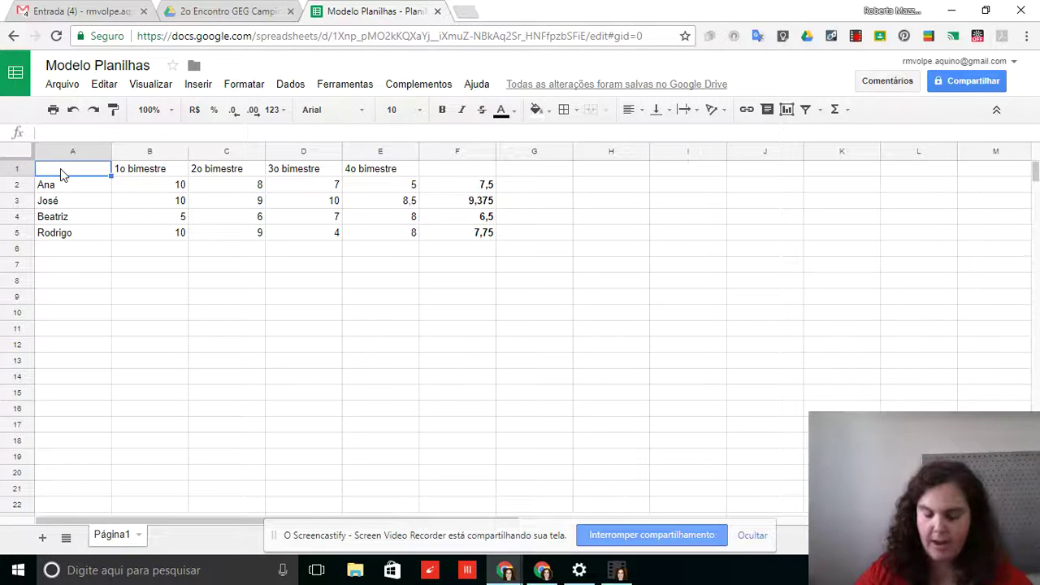
key(shift+Down)
key(shift+Down)
key(shift+Down)
key(shift+Down)
key(shift+Right)
key(shift+Right)
key(shift+Right)
key(shift+Right)
key(shift+Right)
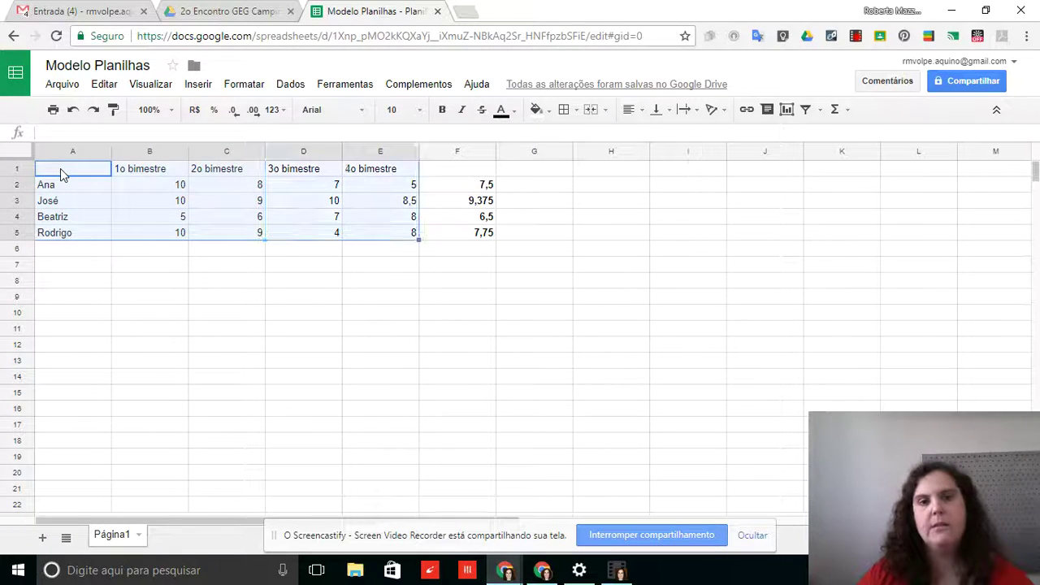
click(197, 83)
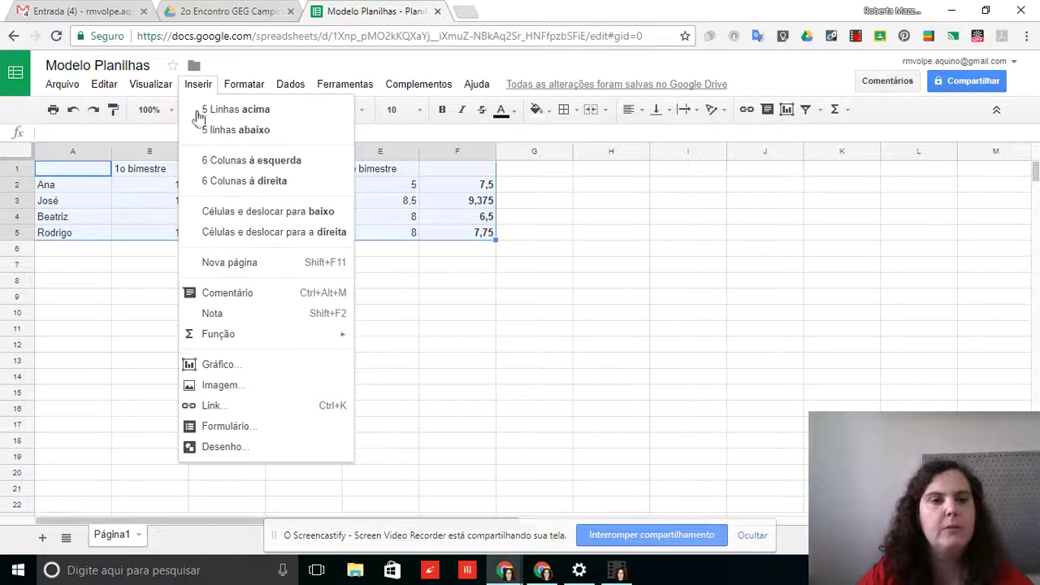
click(227, 365)
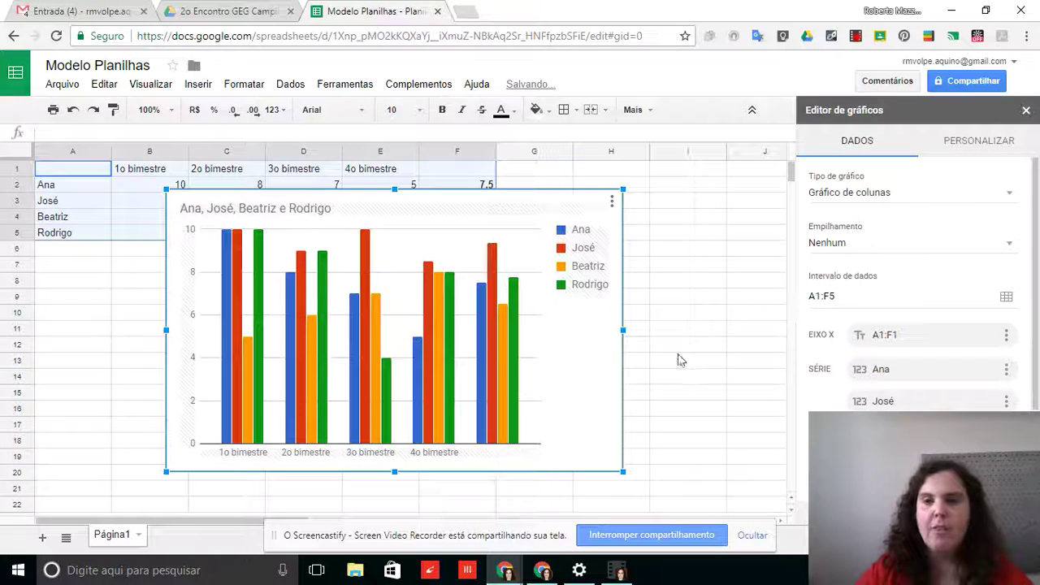
Change the chart type to a line chart (Gráfico de linhas) and examine the students' grade points.
click(1007, 193)
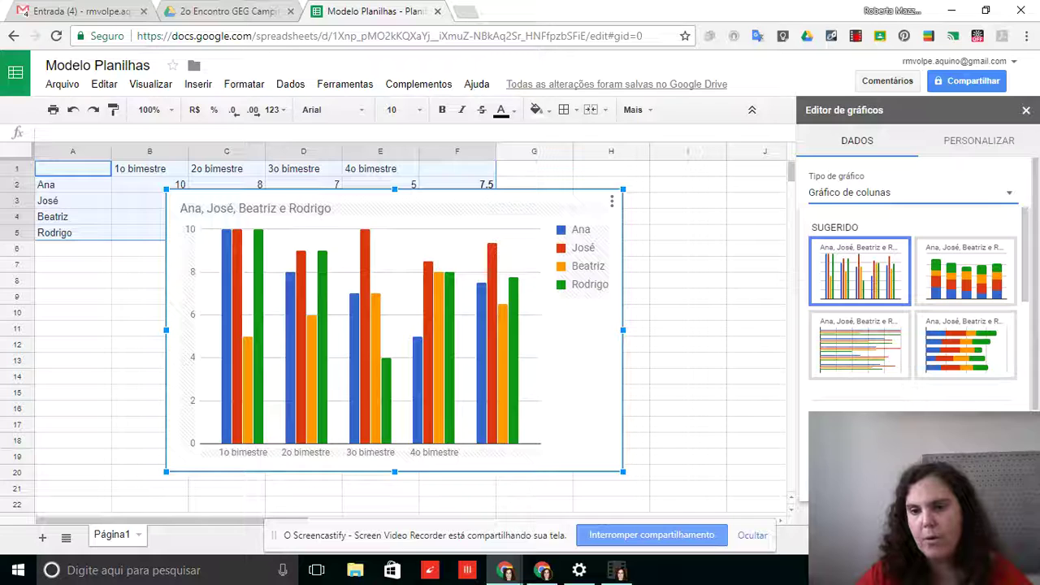
click(835, 447)
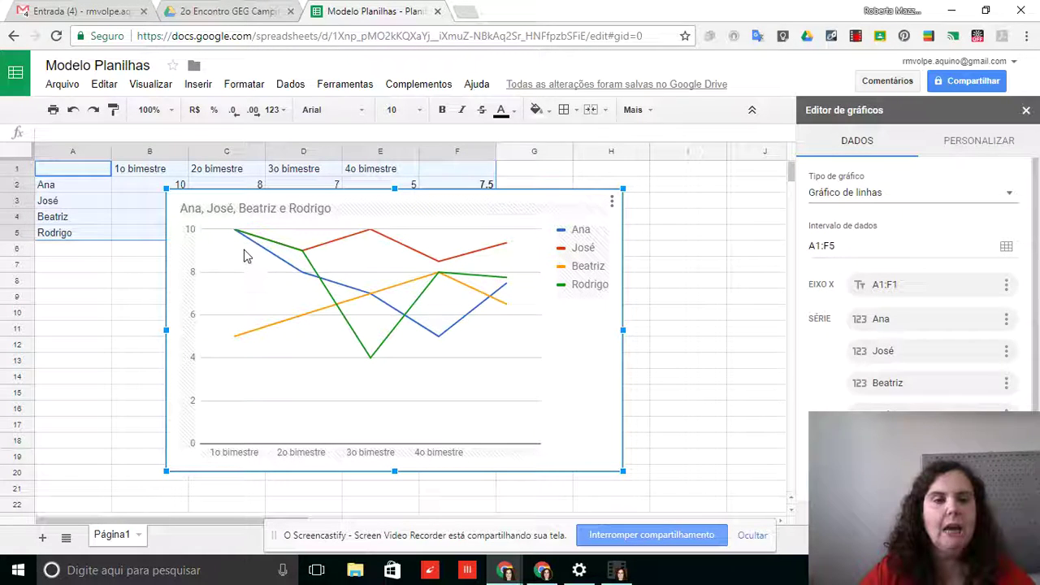
mouse_move(234, 236)
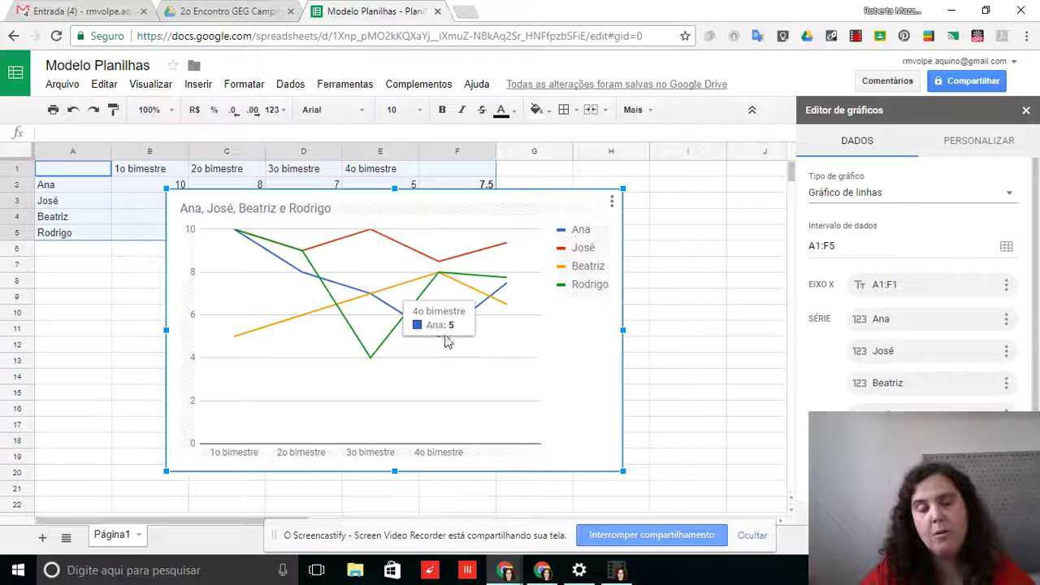